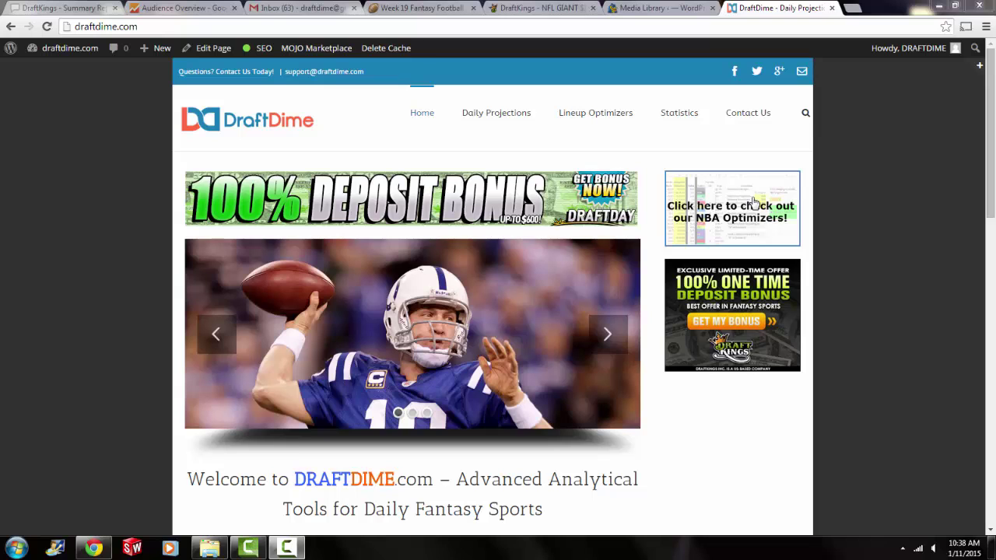
# Switch from the DraftDime homepage in Chrome to the NFL folder holding the optimizer workbooks.
pyautogui.moveTo(593, 115)
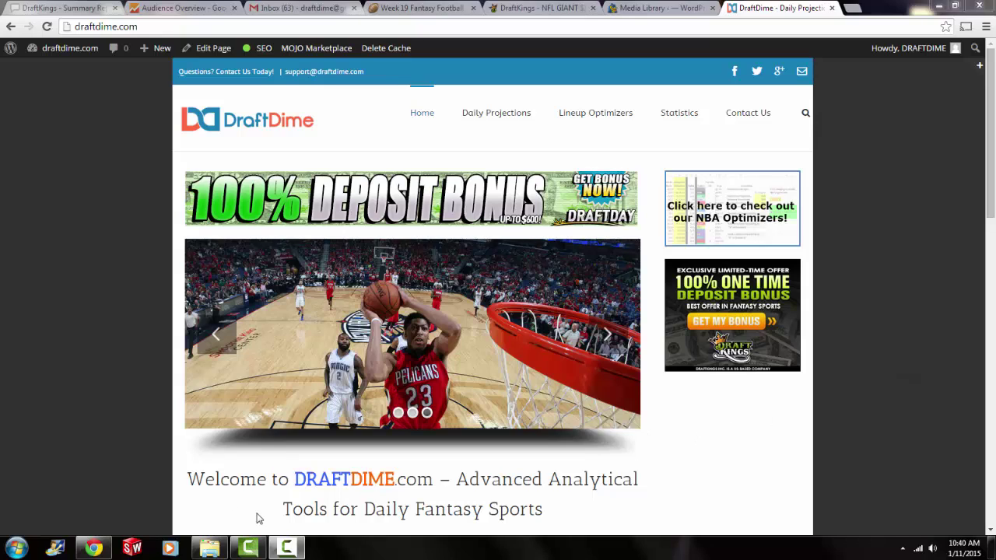
# Open the NFL FD Optimizer 1-11-15 workbook in Excel from the NFL folder.
pyautogui.click(211, 546)
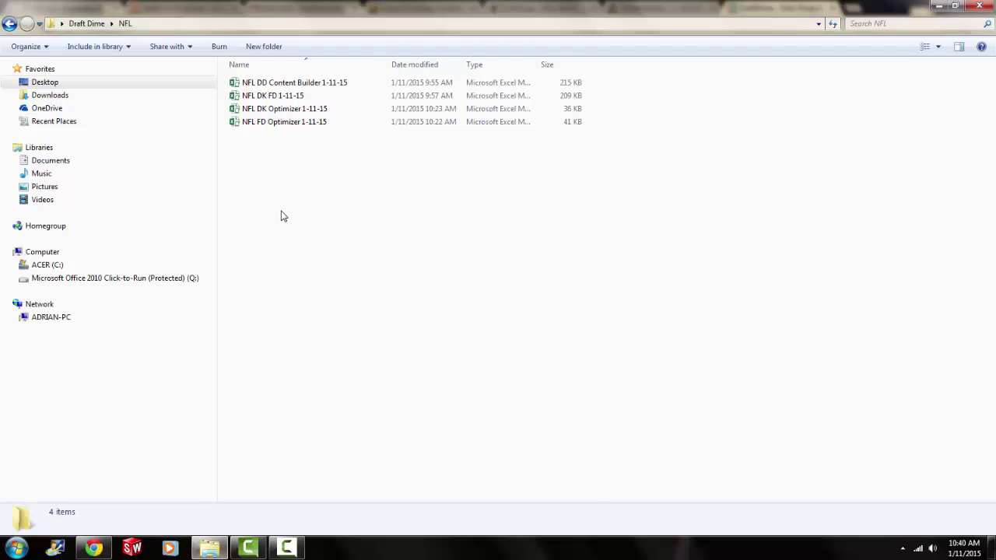
pyautogui.click(285, 126)
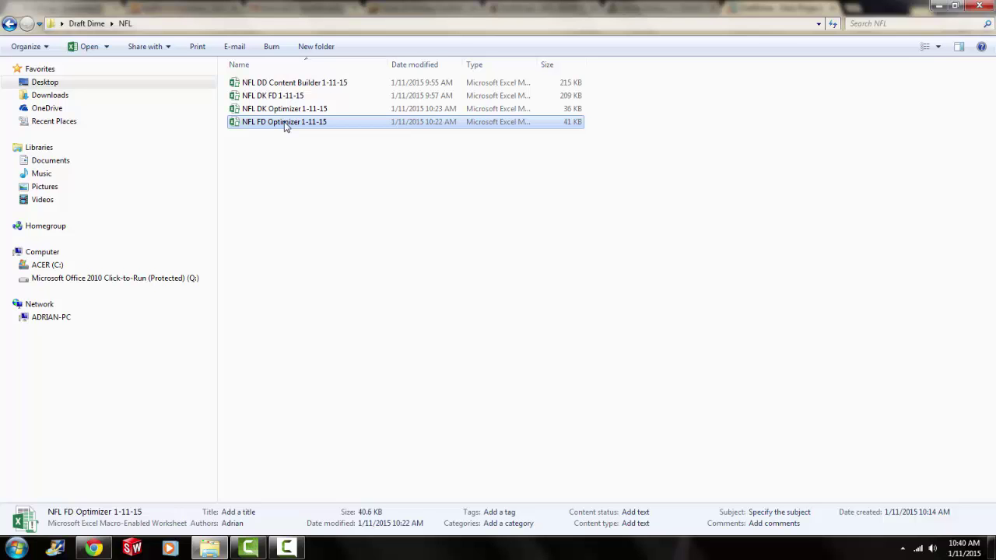
pyautogui.doubleClick(285, 123)
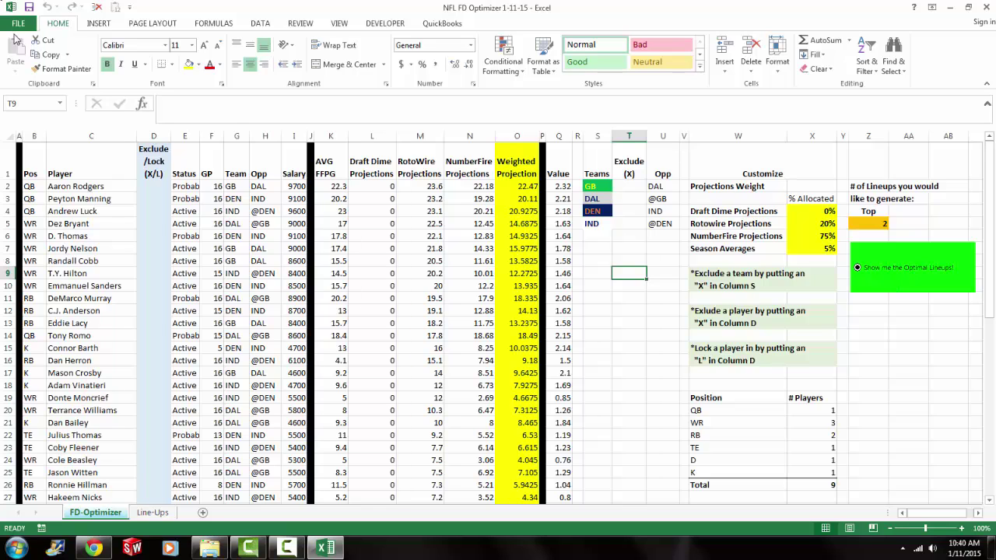
pyautogui.click(17, 25)
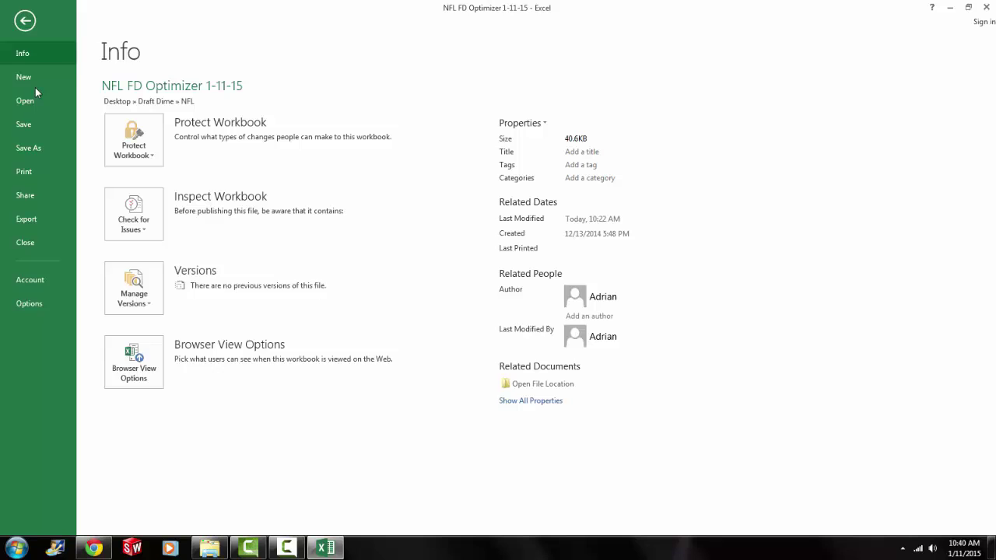
pyautogui.click(39, 305)
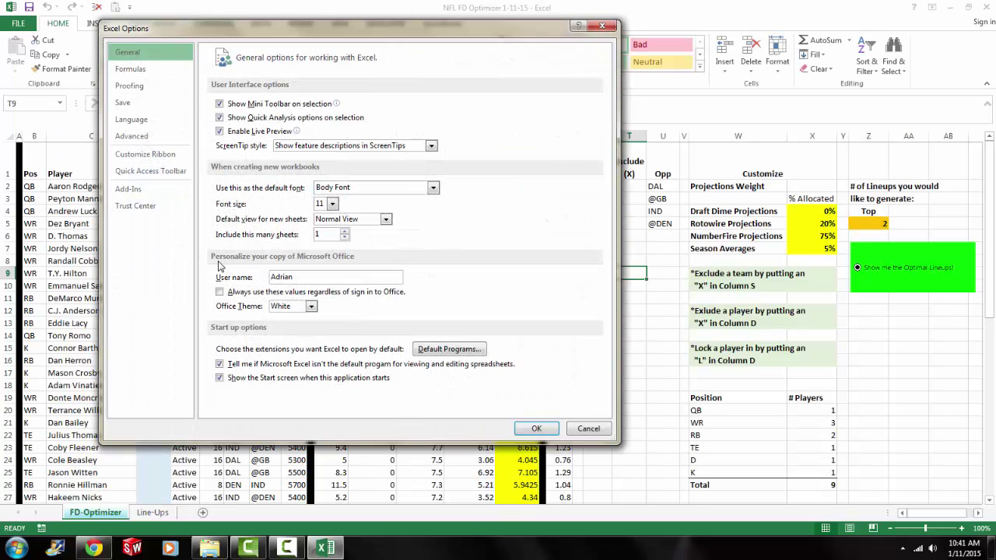
pyautogui.click(153, 198)
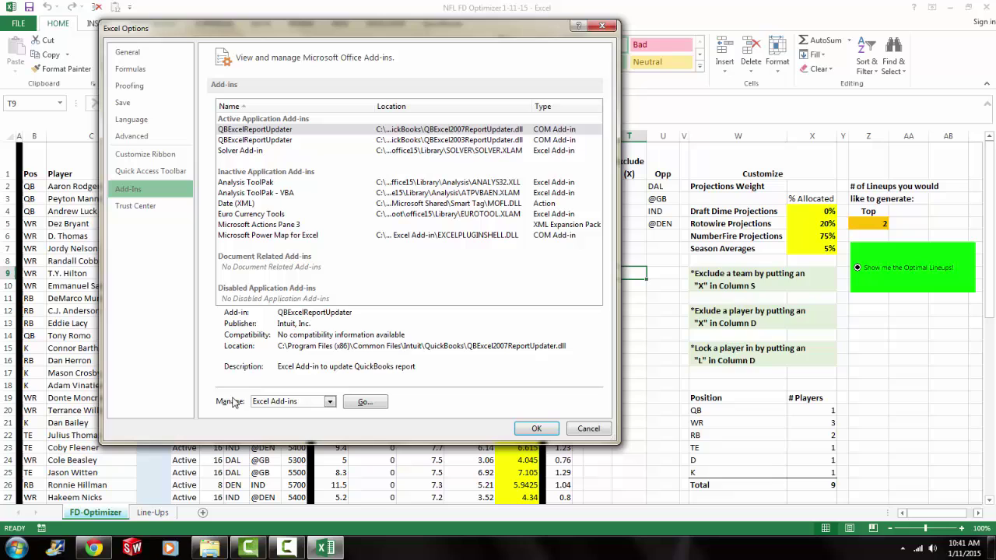
pyautogui.click(365, 402)
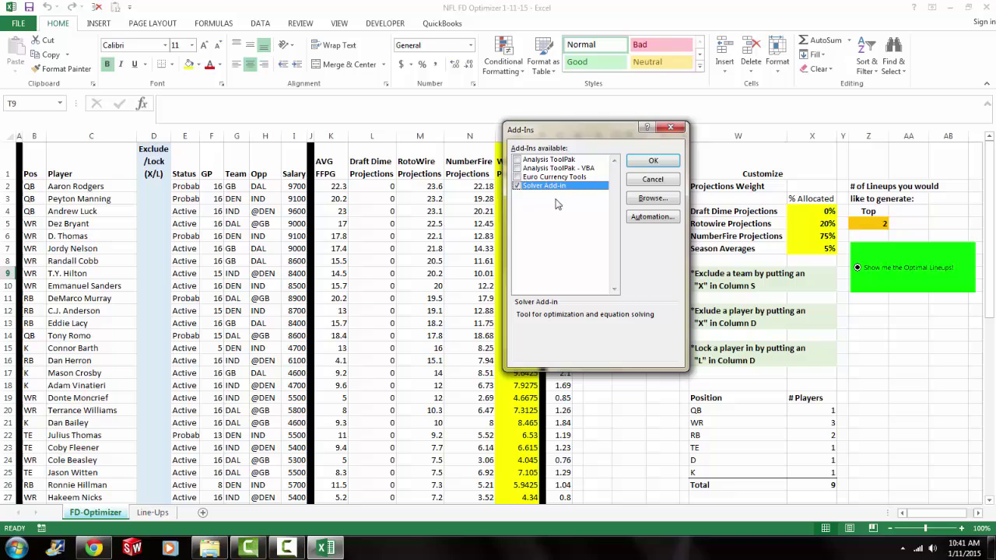
pyautogui.click(638, 182)
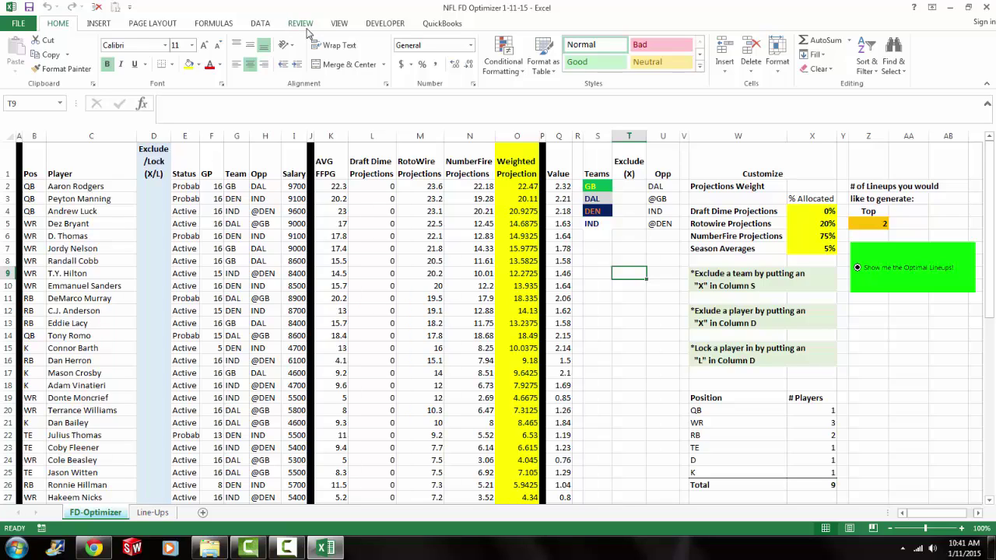
pyautogui.click(376, 25)
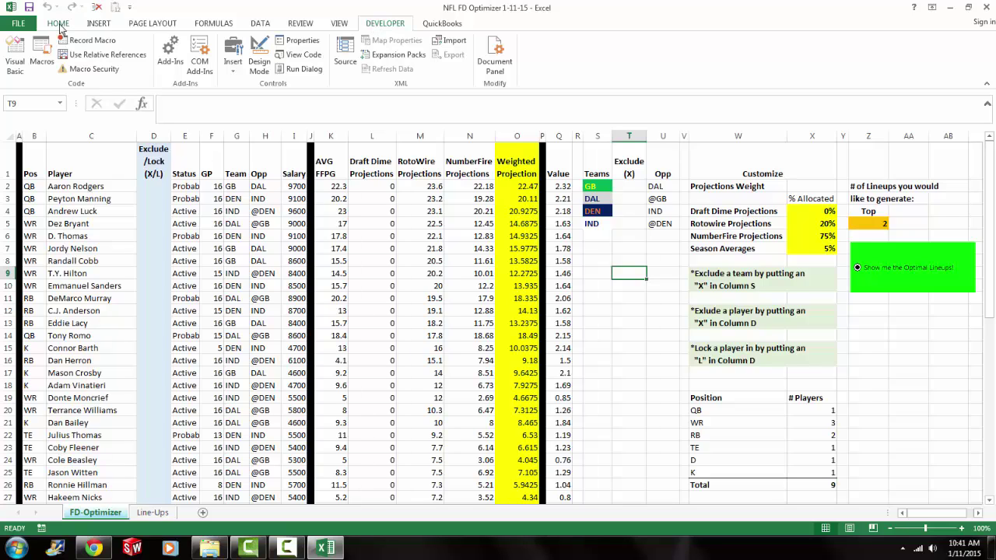
pyautogui.click(22, 27)
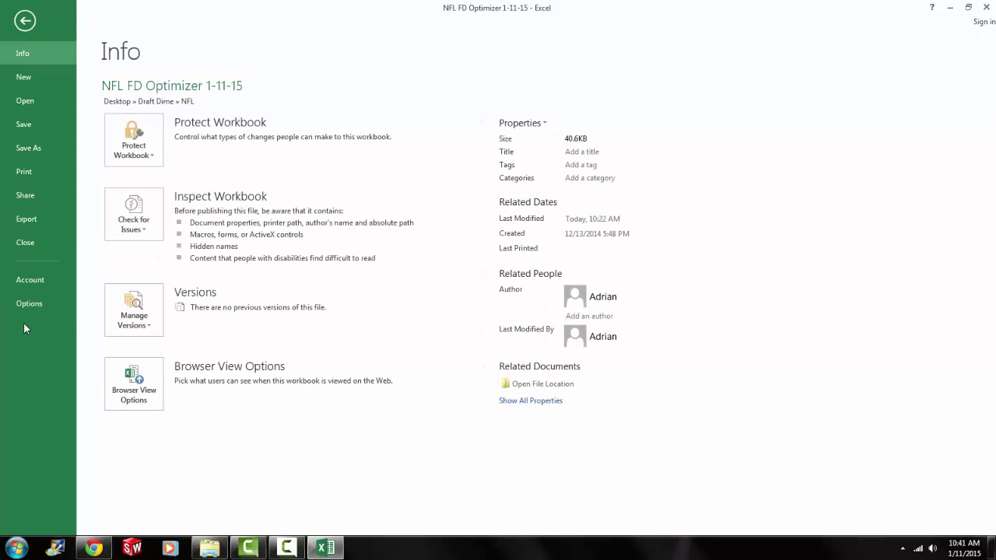
pyautogui.click(33, 305)
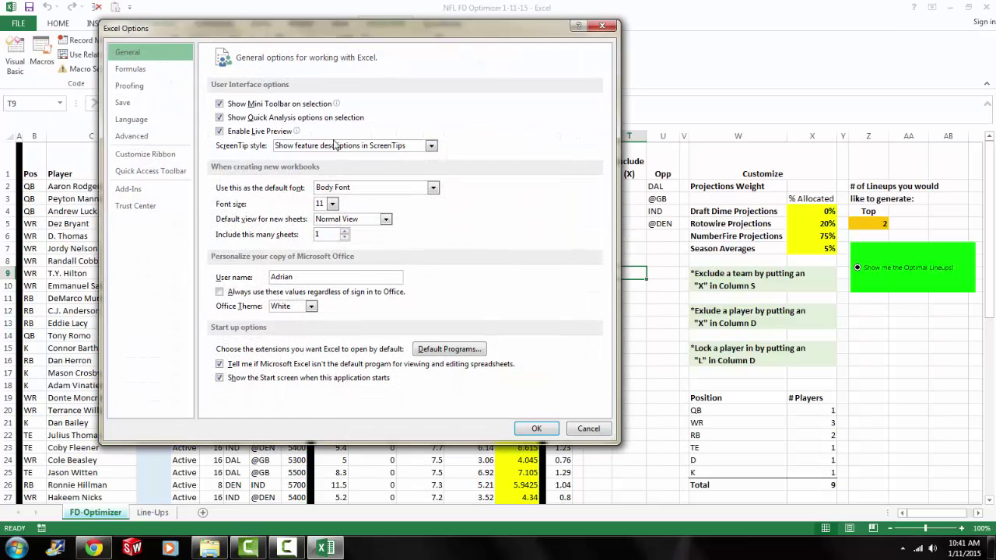
pyautogui.click(162, 158)
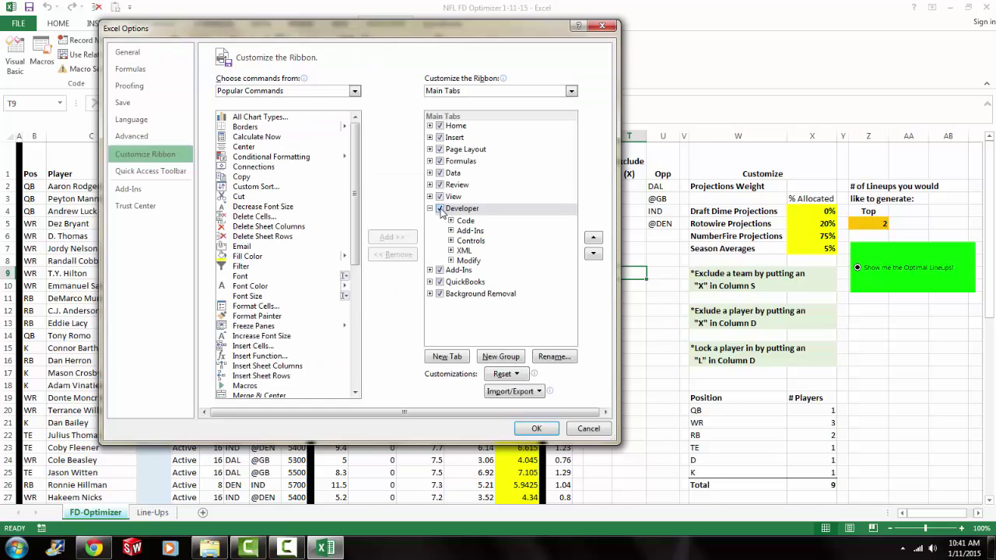
pyautogui.click(601, 434)
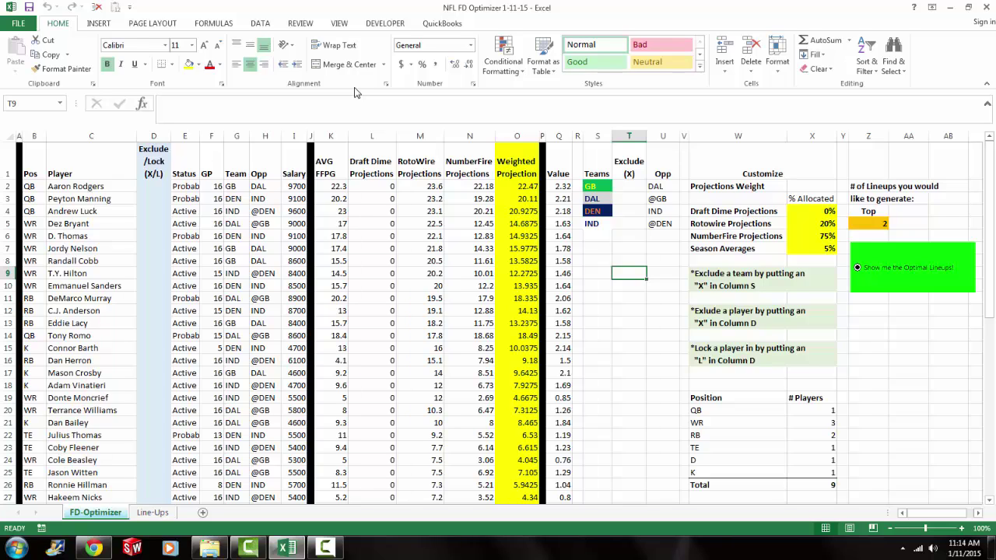
pyautogui.click(387, 24)
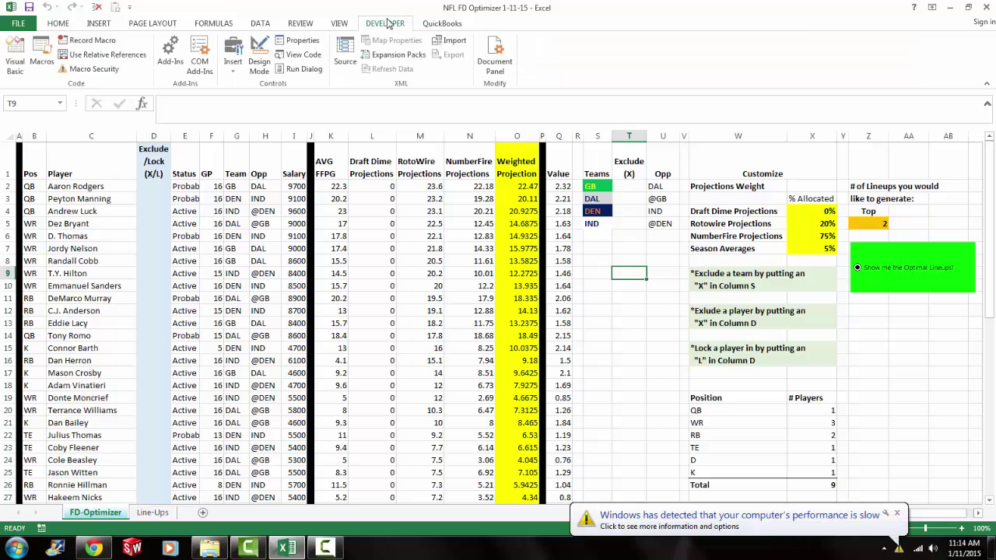
pyautogui.click(14, 62)
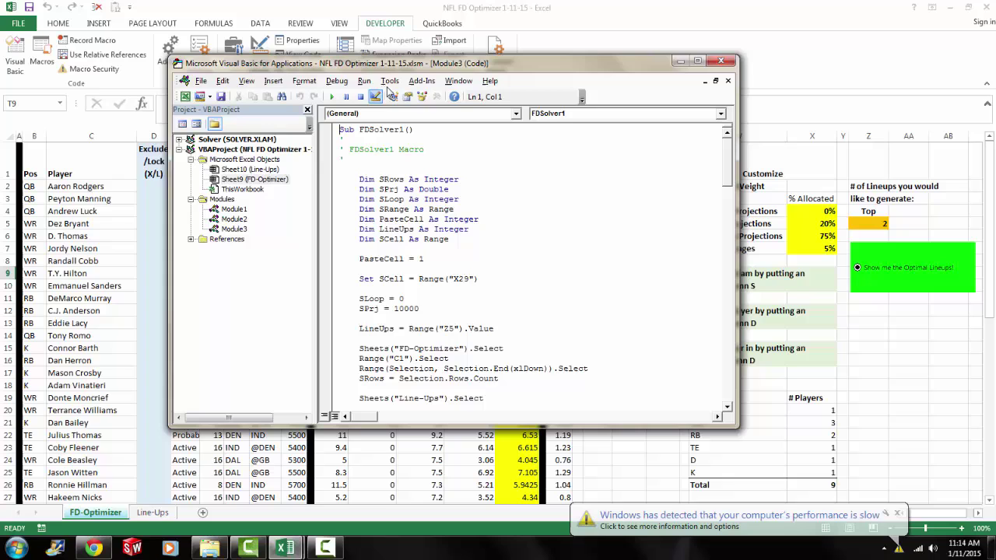
pyautogui.click(390, 81)
pyautogui.click(405, 97)
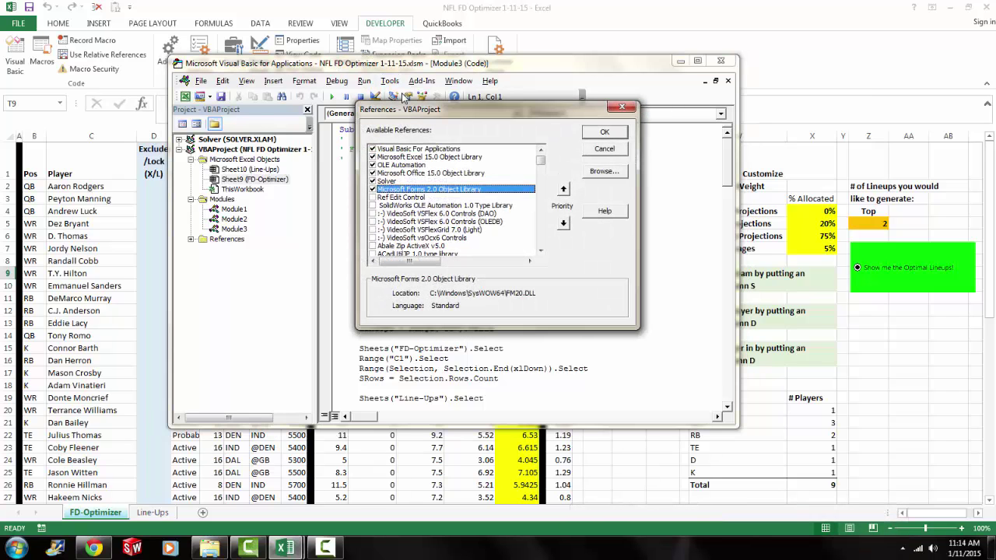
pyautogui.click(590, 150)
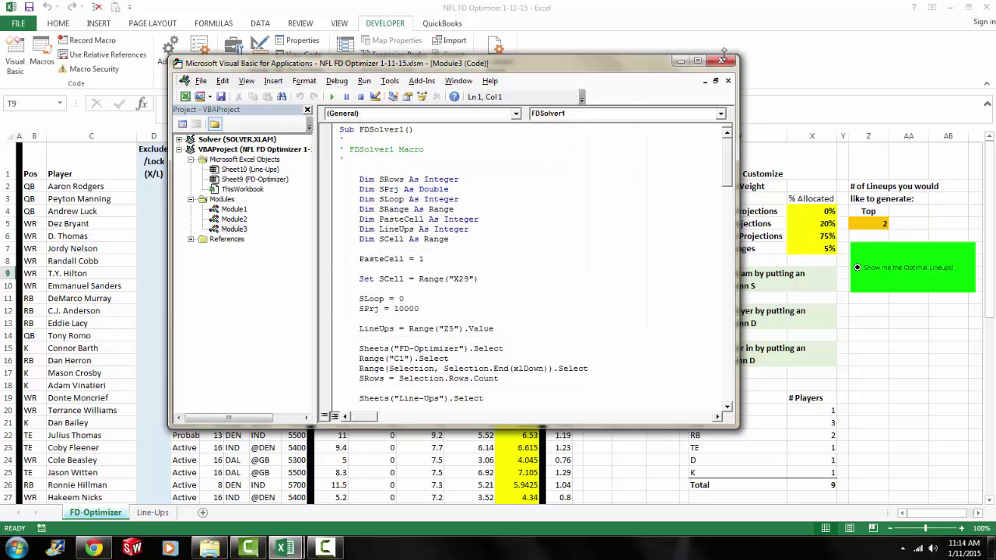
pyautogui.click(724, 61)
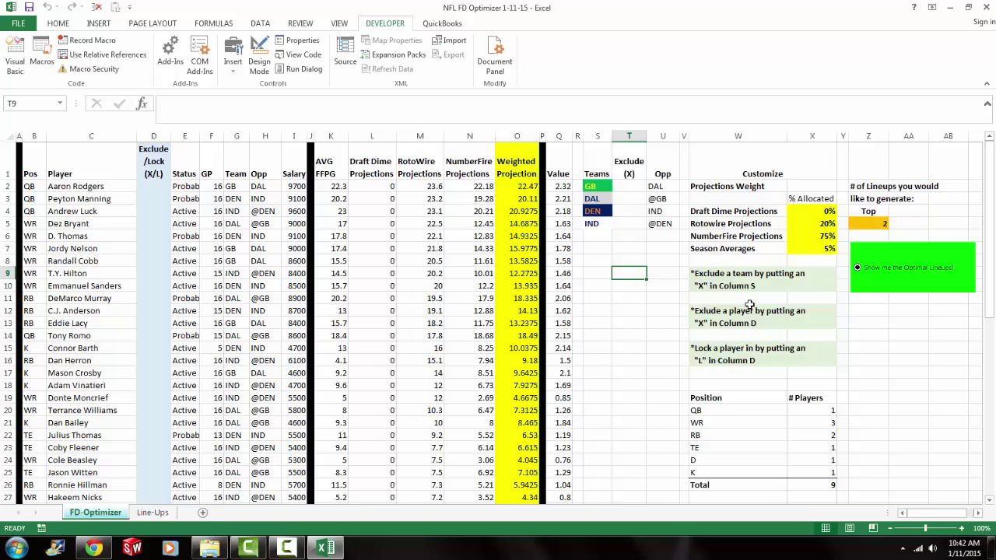
# Select the projection weights in X4:X7 and mark Jordy Nelson's D7 cell with an L.
pyautogui.moveTo(817, 211); pyautogui.dragTo(830, 251)
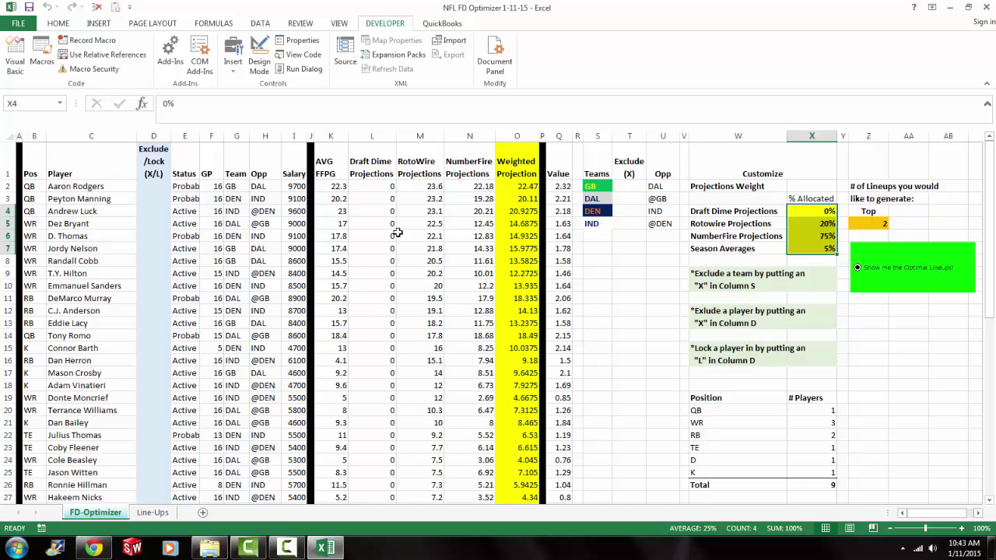
pyautogui.click(152, 246)
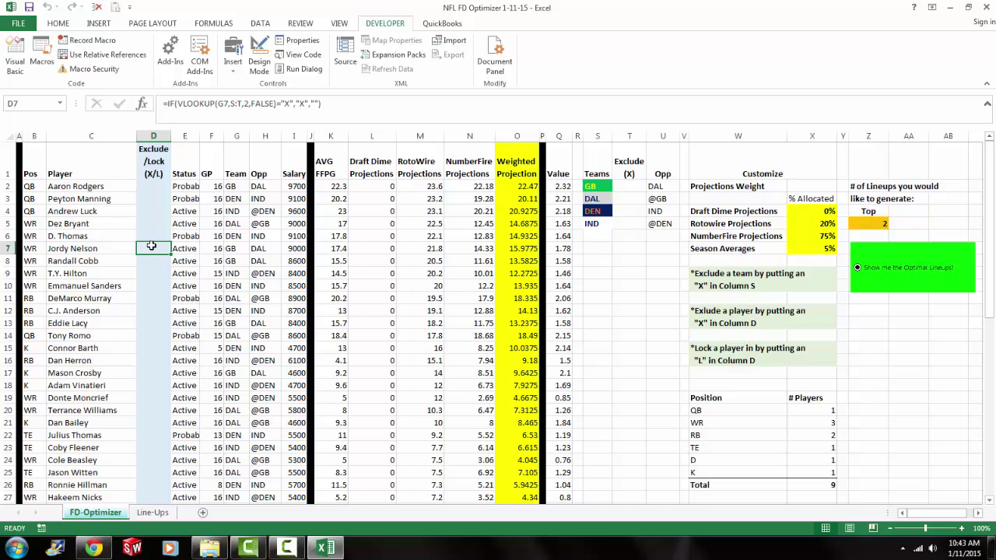
pyautogui.write('X')
pyautogui.press('Return')
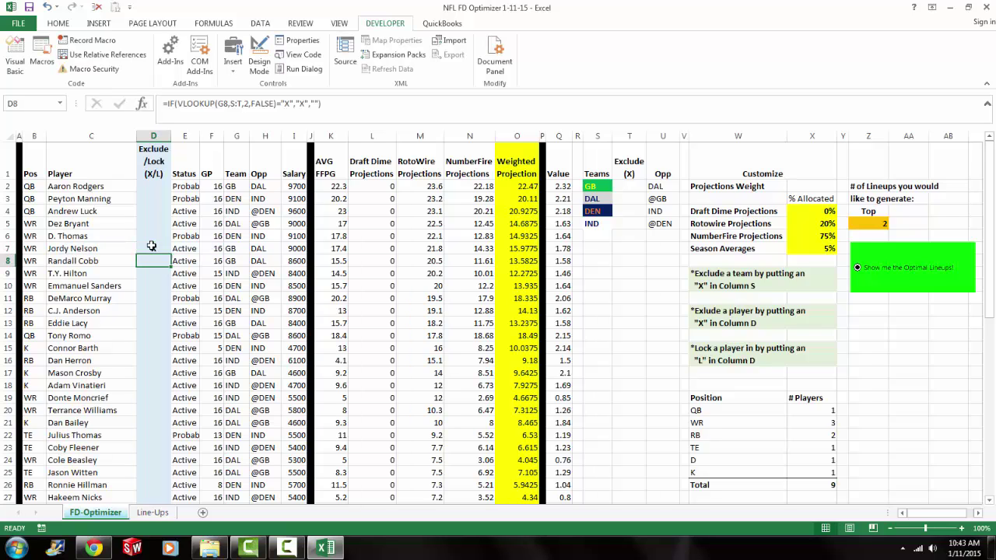
pyautogui.click(152, 246)
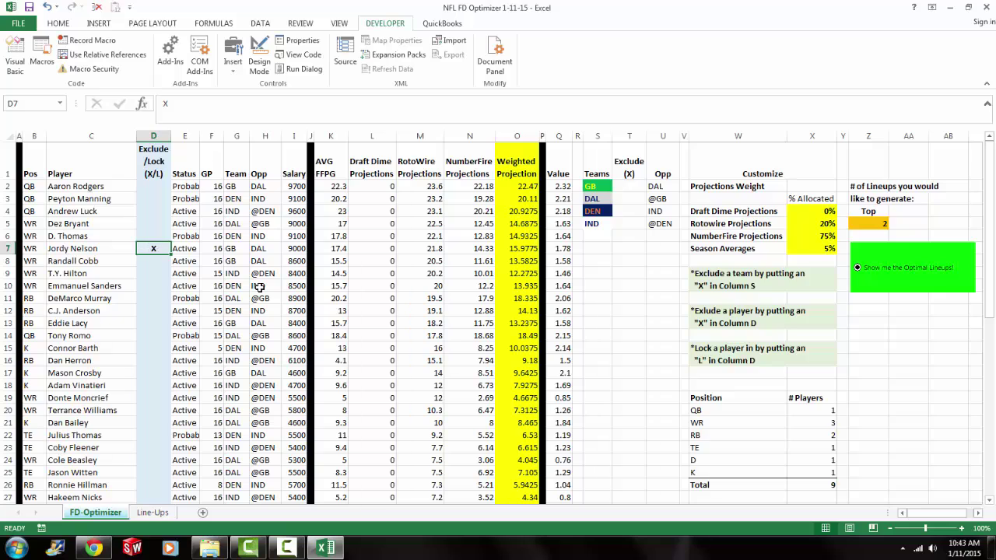
pyautogui.write('L')
pyautogui.press('Return')
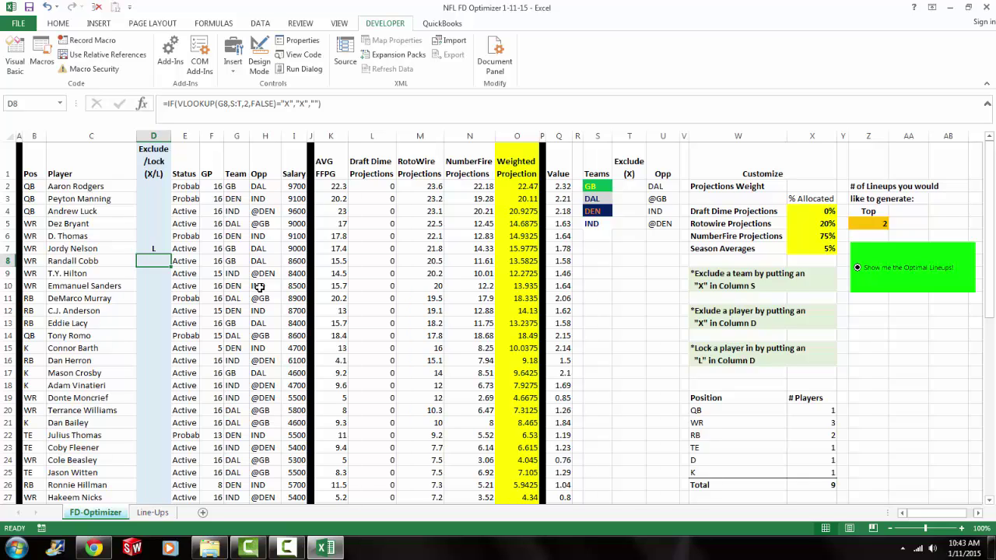
# Lock DeMarco Murray with L in D11 and clear D7 by filling D8's formula up.
pyautogui.click(146, 301)
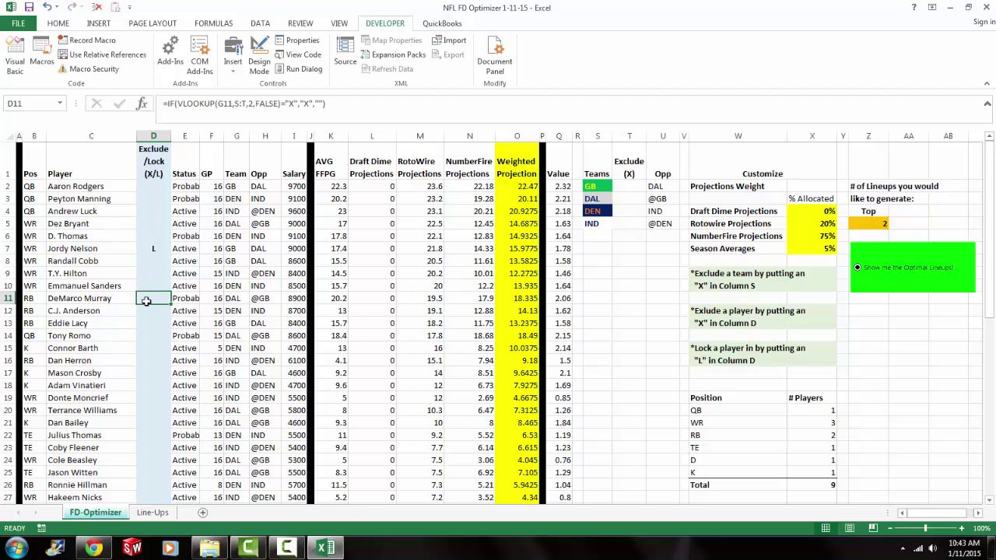
pyautogui.write('L')
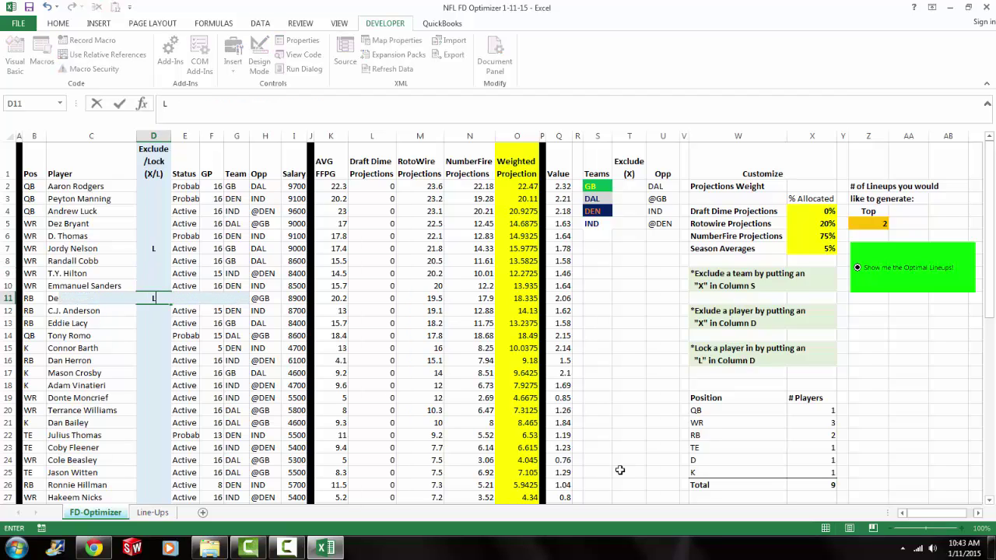
pyautogui.press('Return')
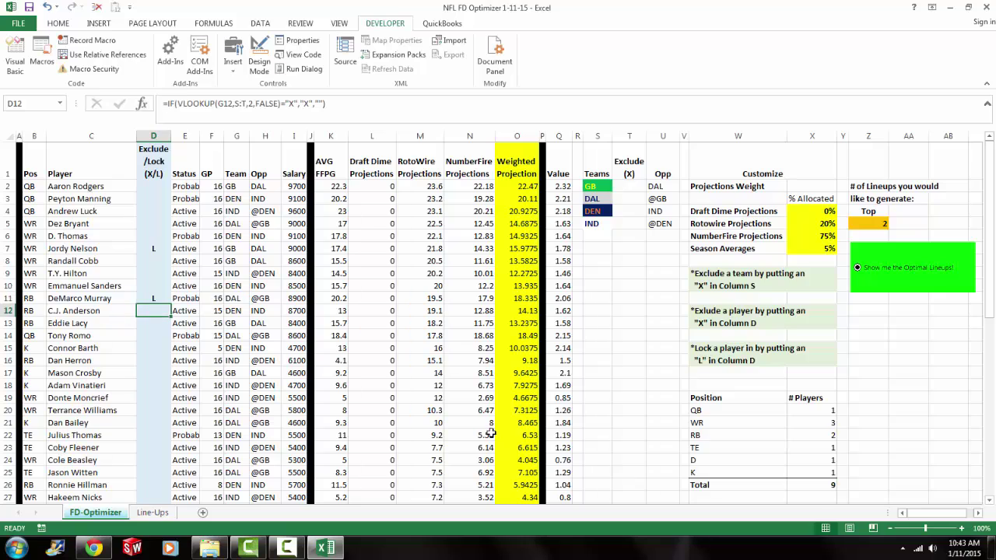
pyautogui.click(158, 261)
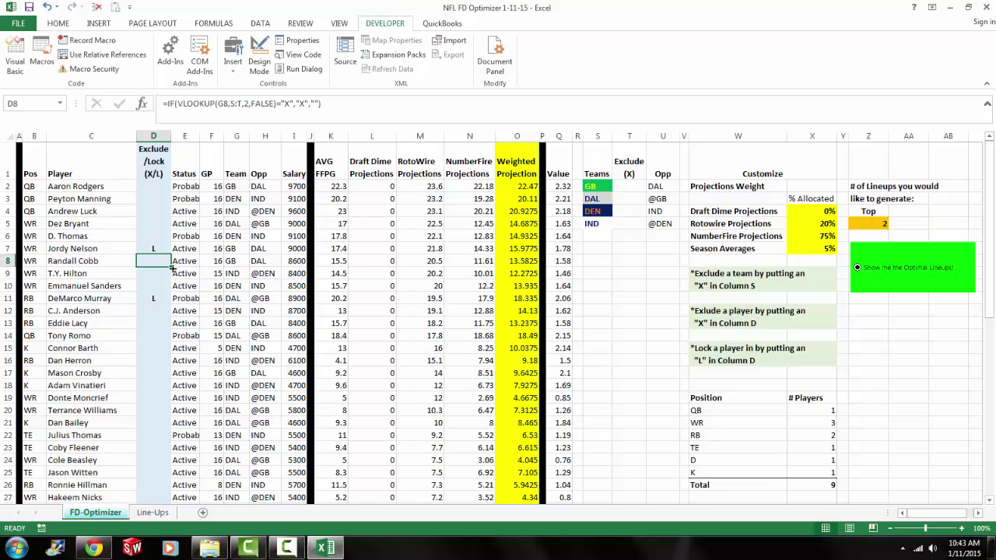
pyautogui.moveTo(172, 267); pyautogui.dragTo(166, 237)
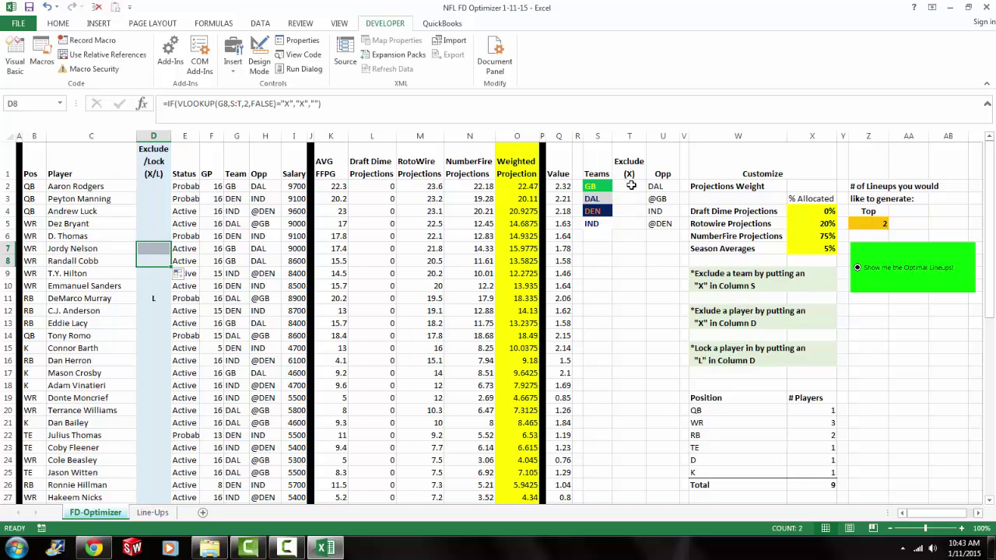
pyautogui.click(633, 223)
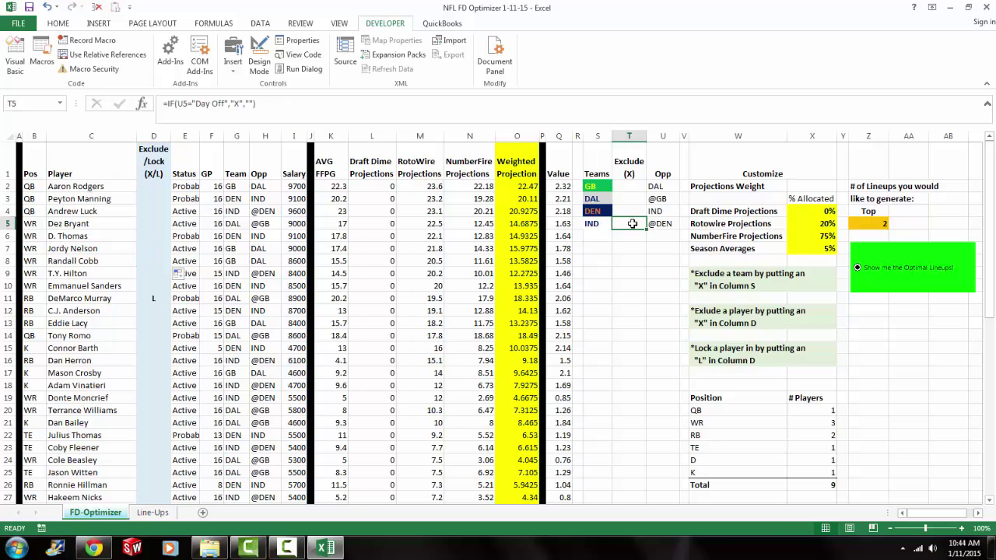
pyautogui.write('x')
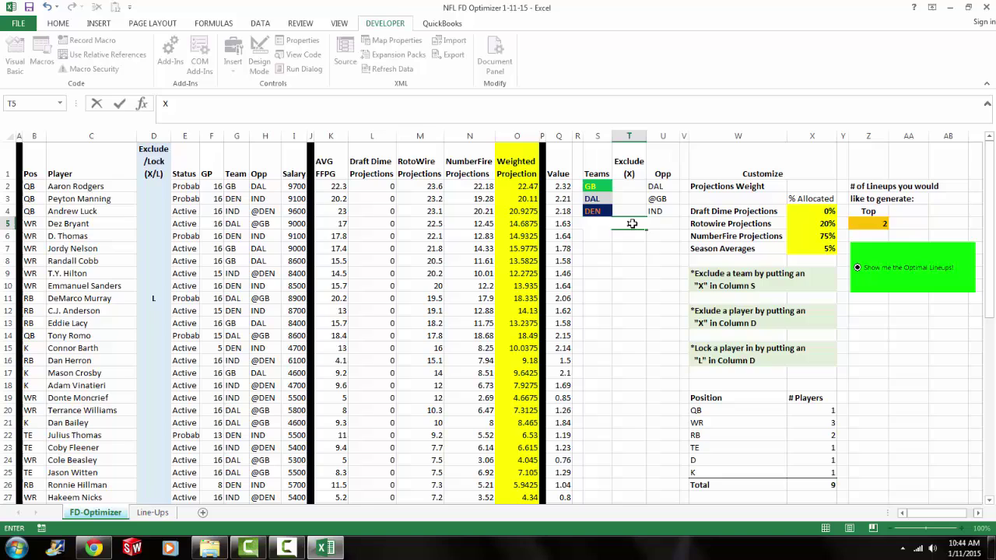
pyautogui.press('Return')
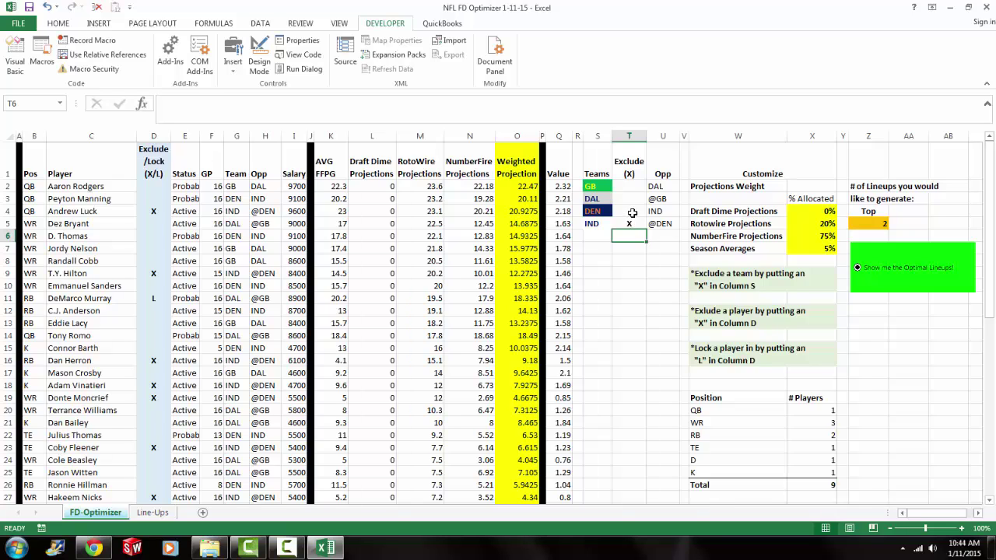
pyautogui.click(634, 212)
pyautogui.moveTo(646, 219); pyautogui.dragTo(645, 228)
pyautogui.click(815, 215)
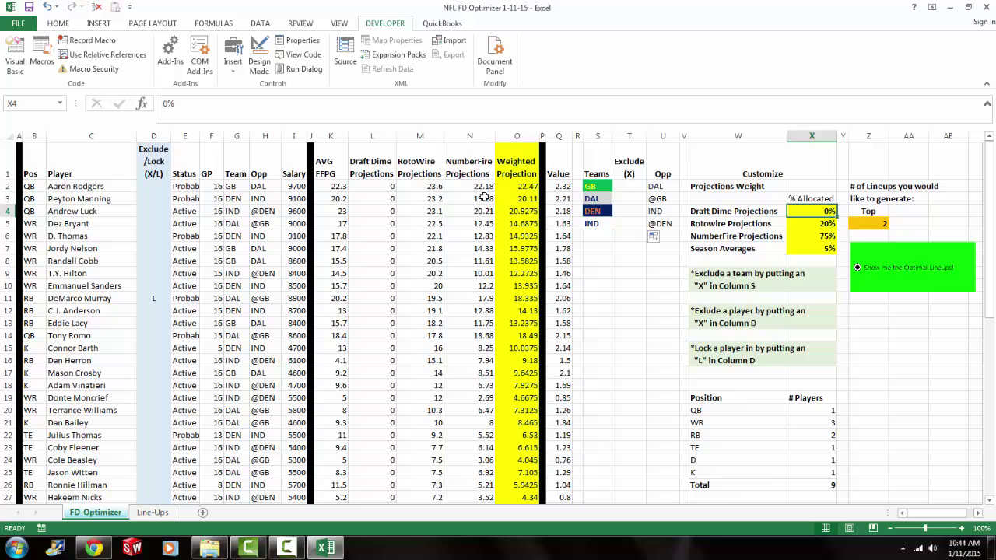
pyautogui.click(514, 187)
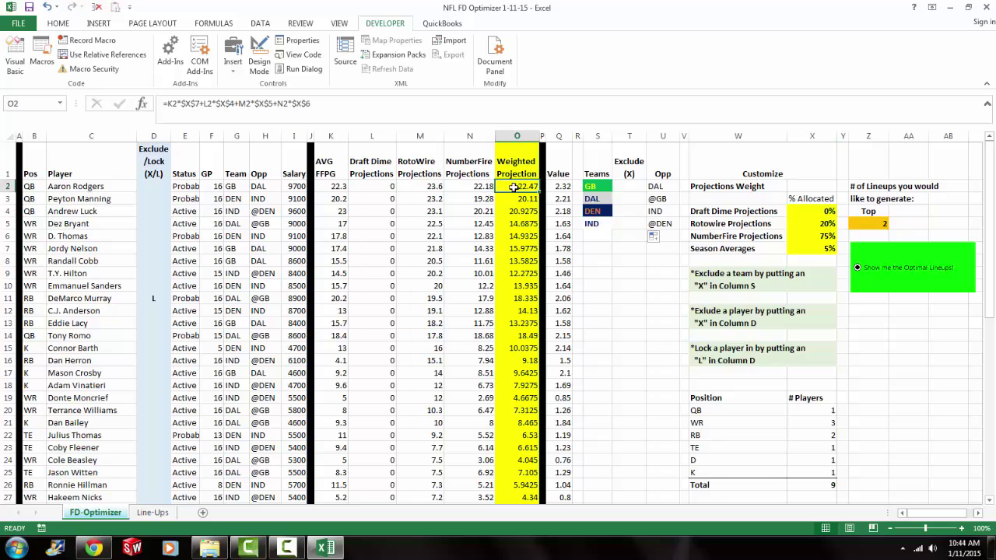
pyautogui.click(825, 224)
pyautogui.write('30')
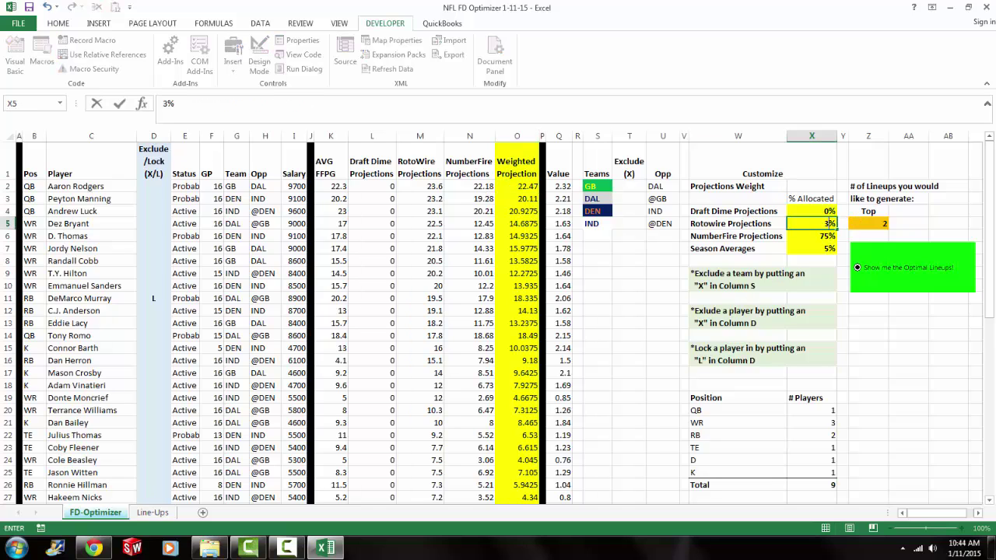
pyautogui.press('Return')
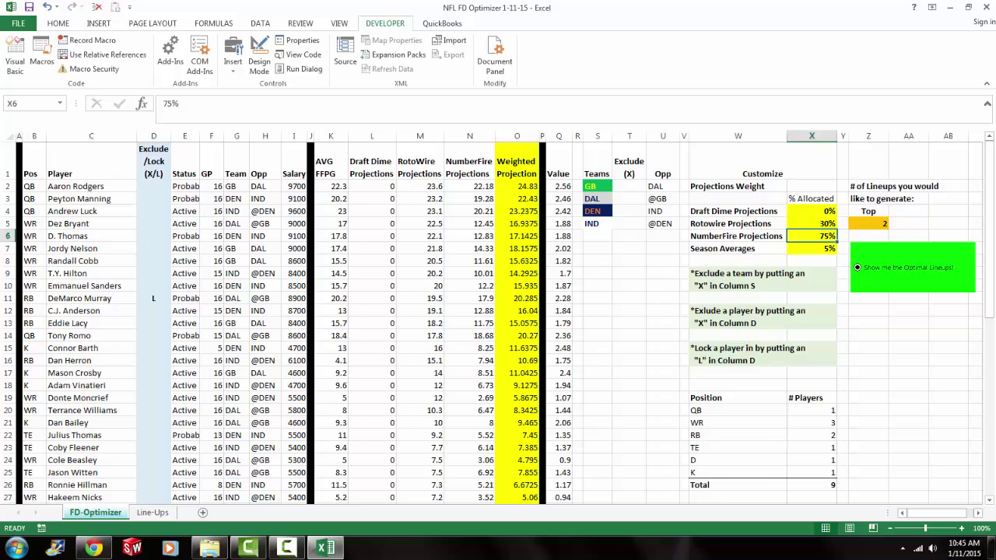
pyautogui.write('65')
pyautogui.press('Return')
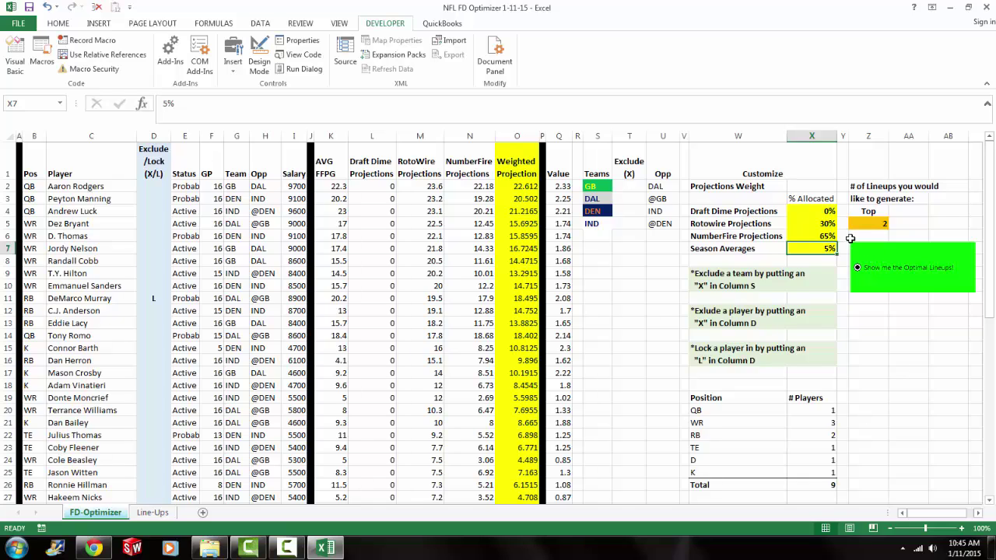
pyautogui.click(830, 225)
pyautogui.write('25')
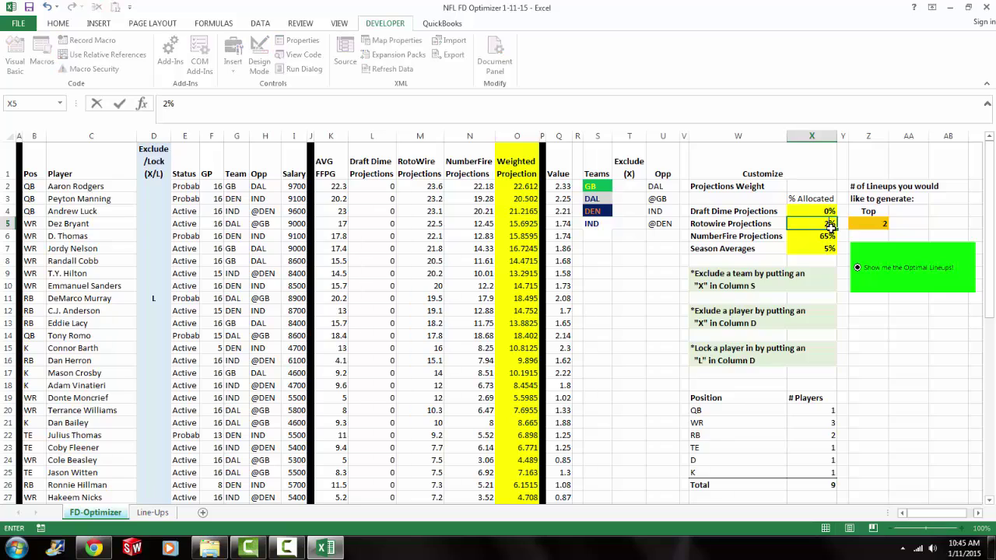
pyautogui.press('Return')
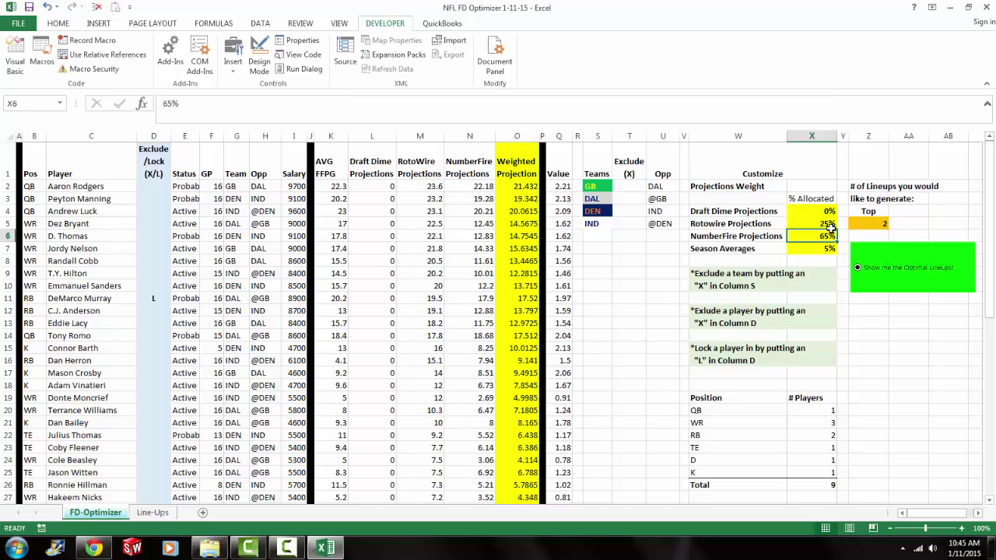
pyautogui.click(829, 225)
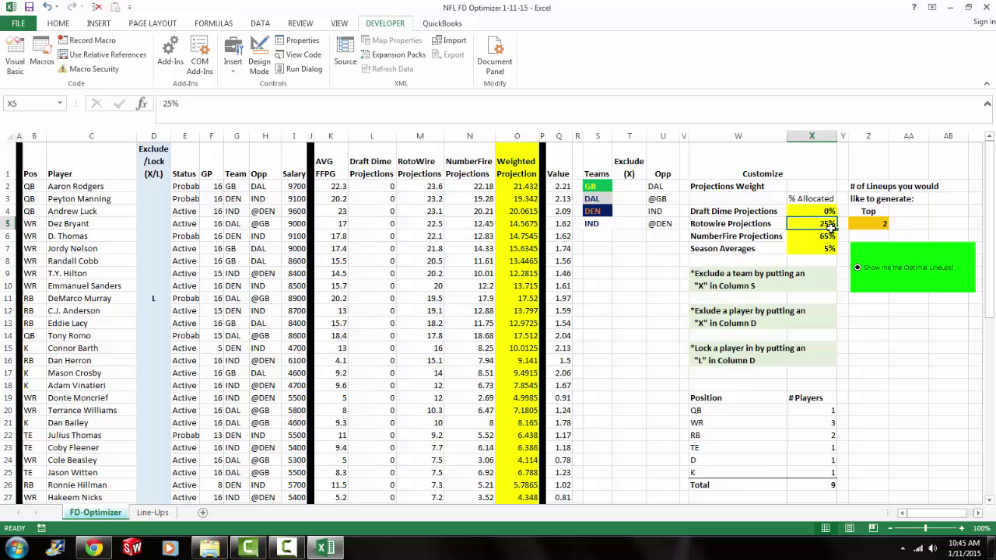
pyautogui.write('20')
pyautogui.press('Return')
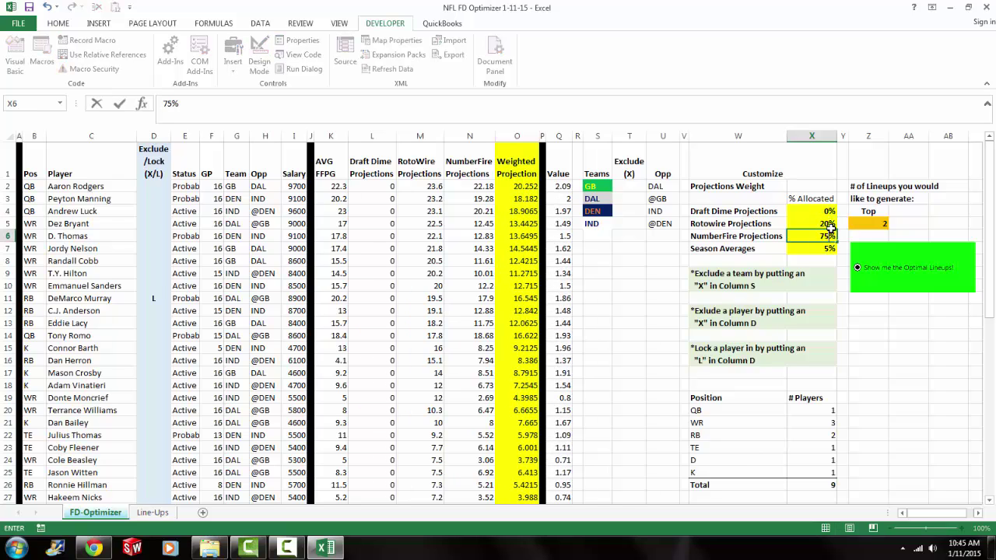
pyautogui.write('75')
pyautogui.press('Return')
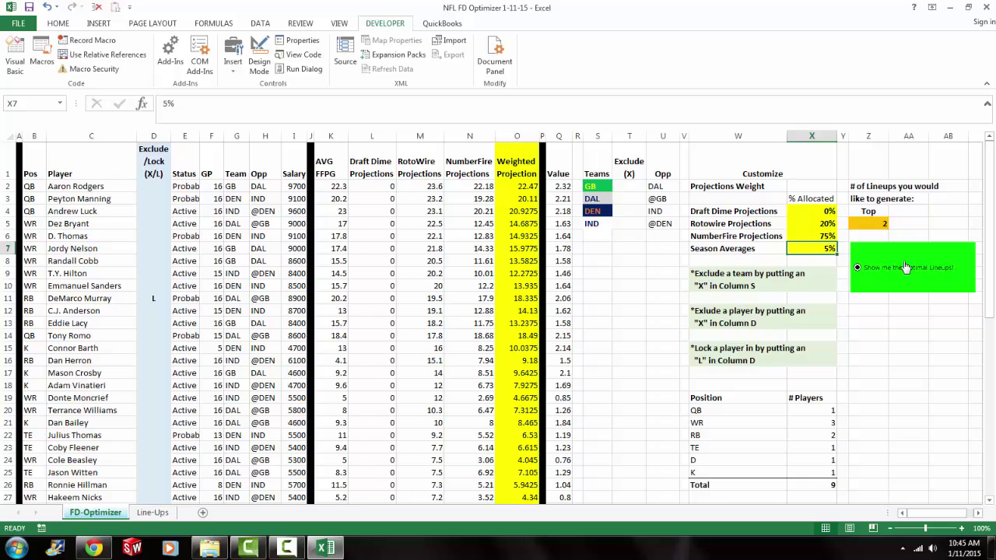
# Set the number of lineups to generate to 5 in Z5.
pyautogui.click(878, 223)
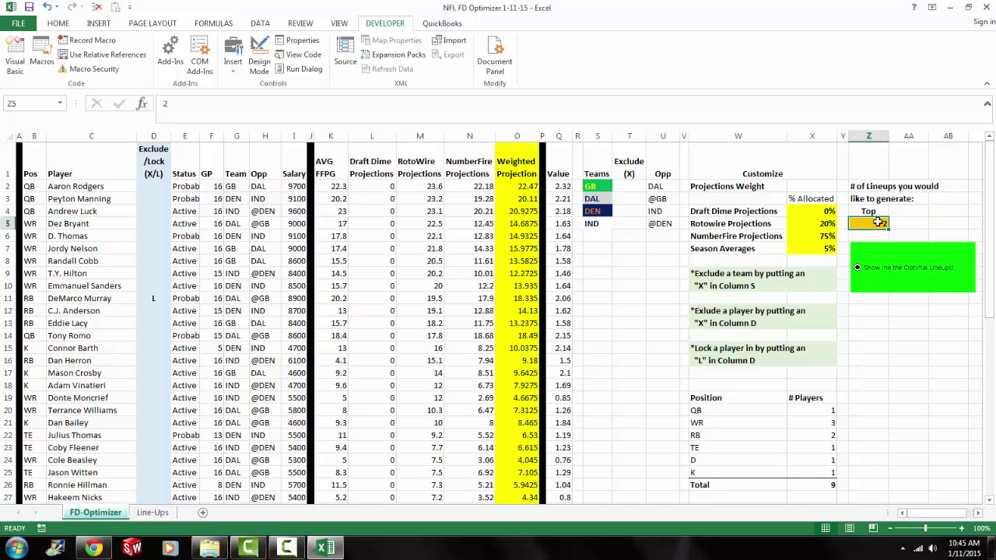
pyautogui.write('5')
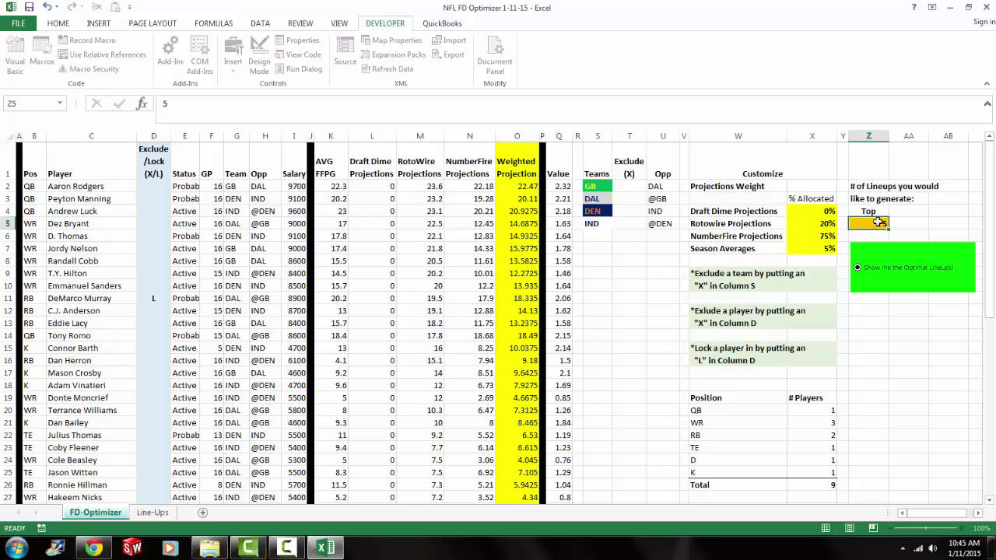
pyautogui.press('Return')
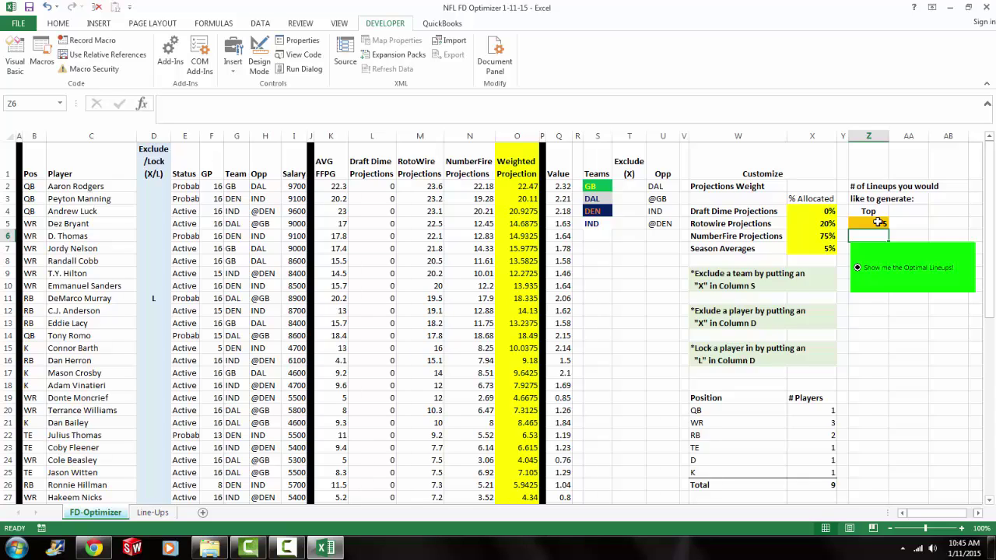
# Clear DeMarco Murray's lock by filling D10's formula down onto D11.
pyautogui.click(163, 285)
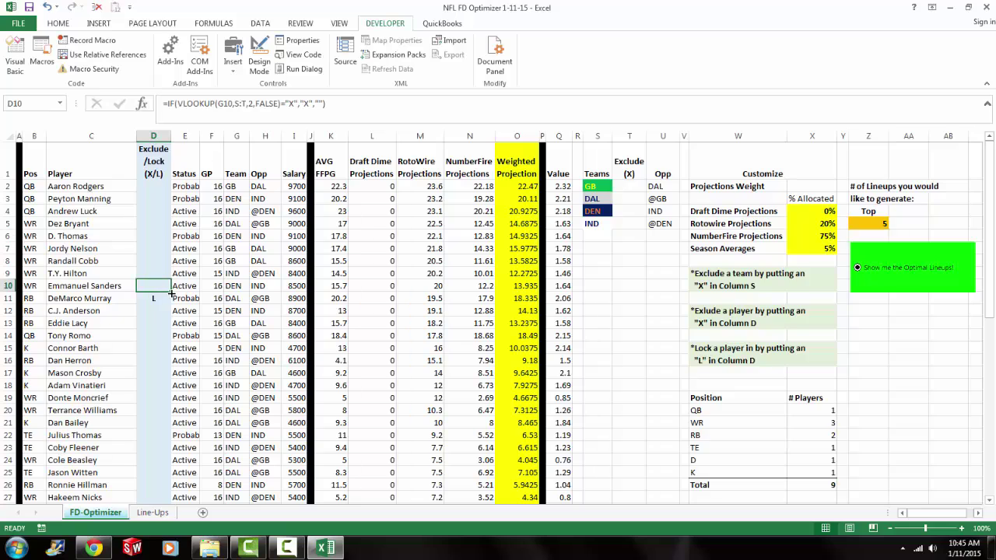
pyautogui.moveTo(171, 292); pyautogui.dragTo(174, 308)
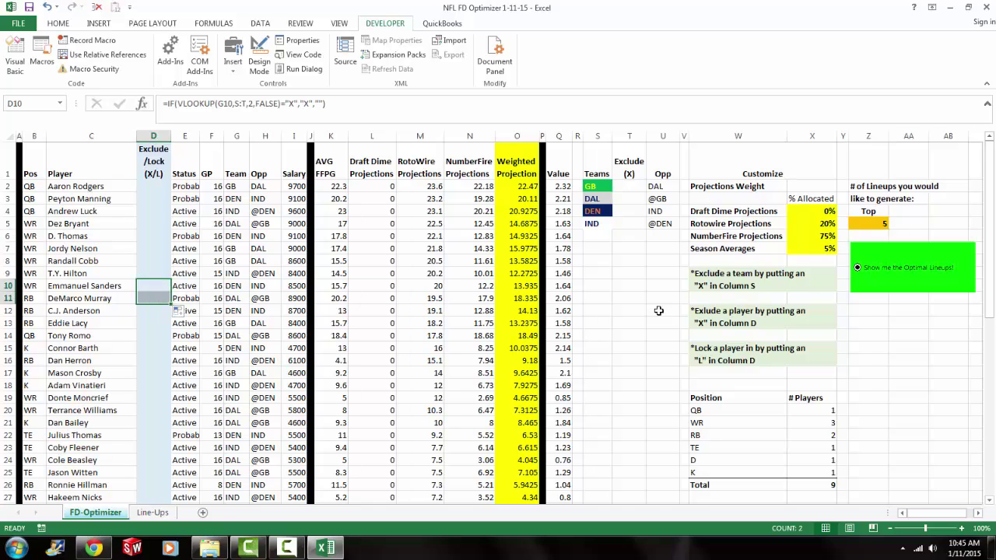
pyautogui.click(878, 338)
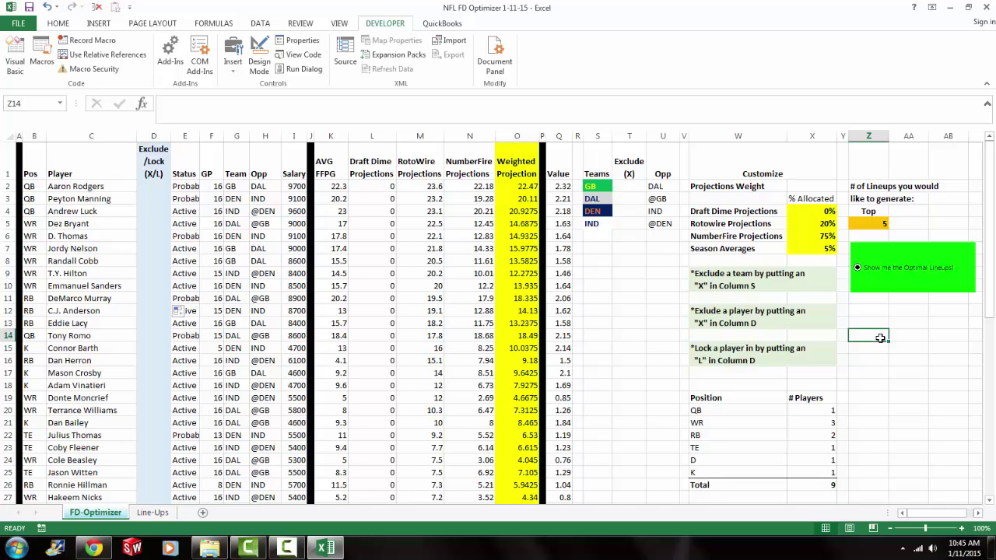
# Generate FanDuel lineups (best 103.96 points), close without saving, and open NFL DK Optimizer 1-11-15.
pyautogui.click(932, 255)
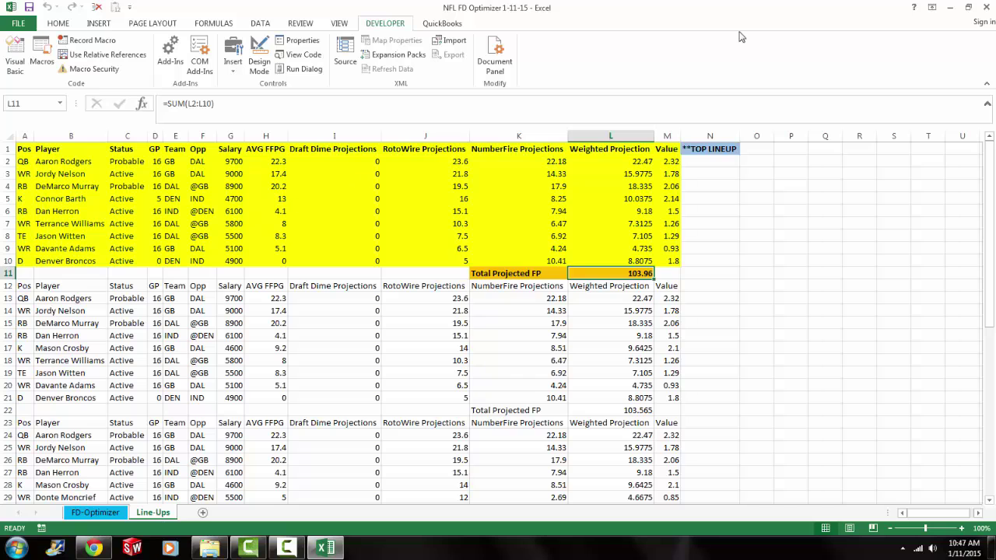
pyautogui.click(990, 6)
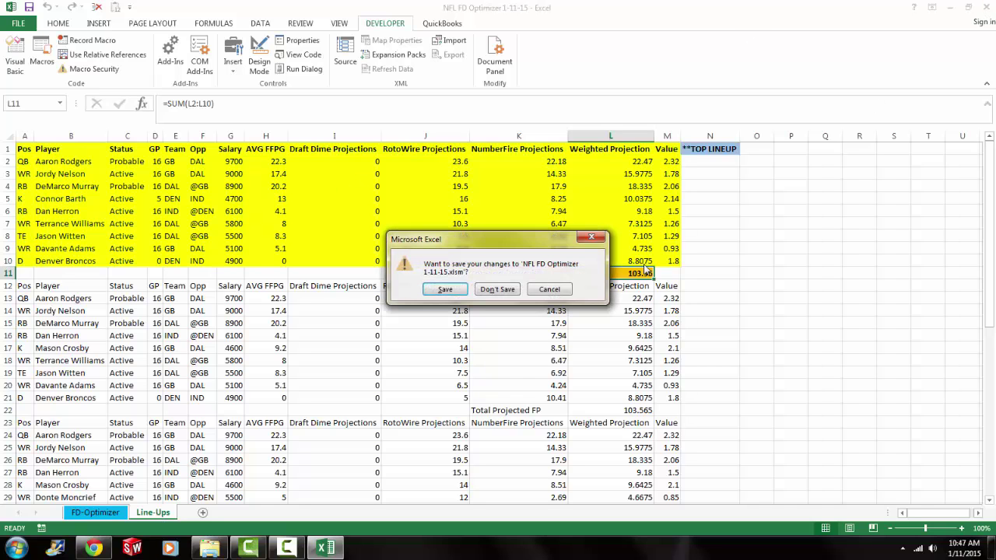
pyautogui.click(504, 291)
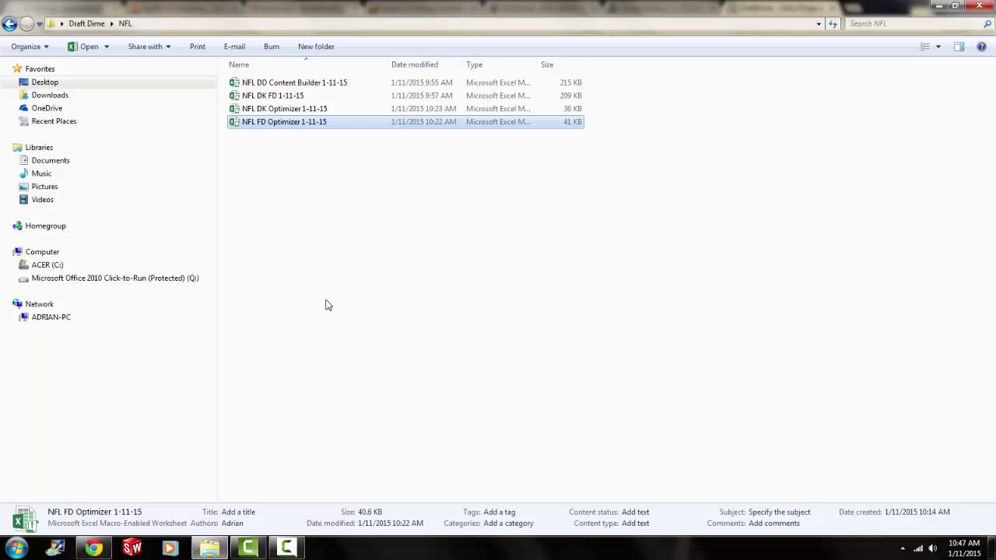
pyautogui.doubleClick(309, 109)
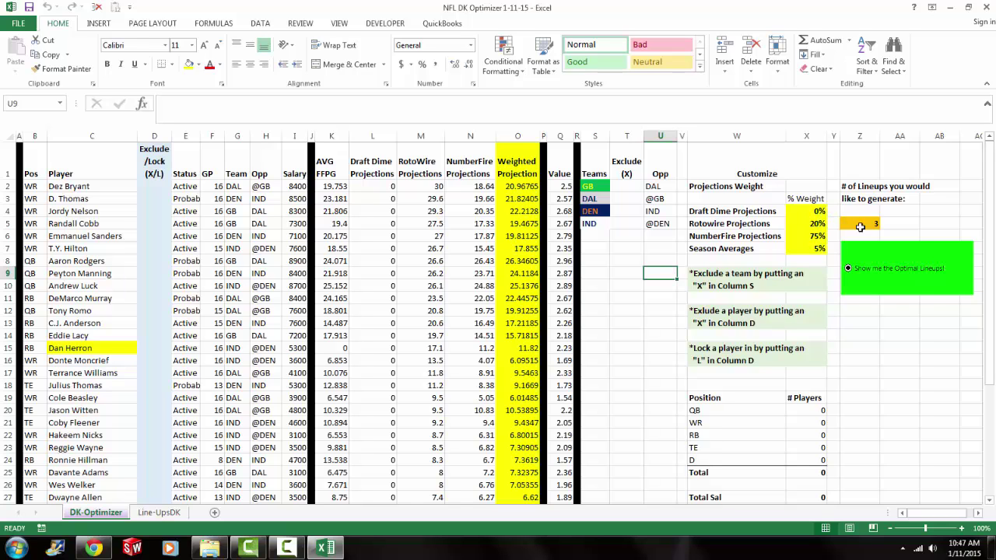
# Run the DraftKings optimizer to list lineups on Line-UpsDK, the top totalling 112.45 points.
pyautogui.click(889, 279)
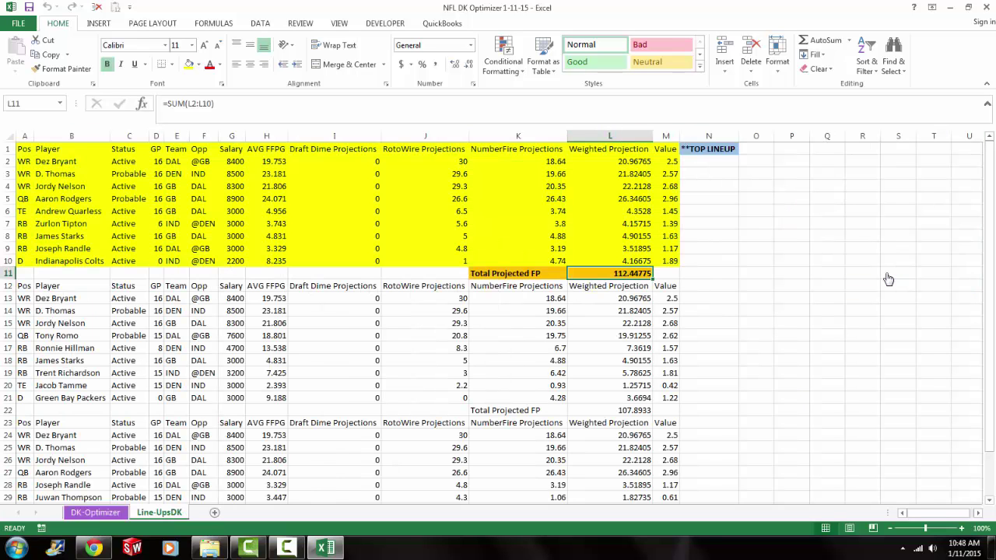